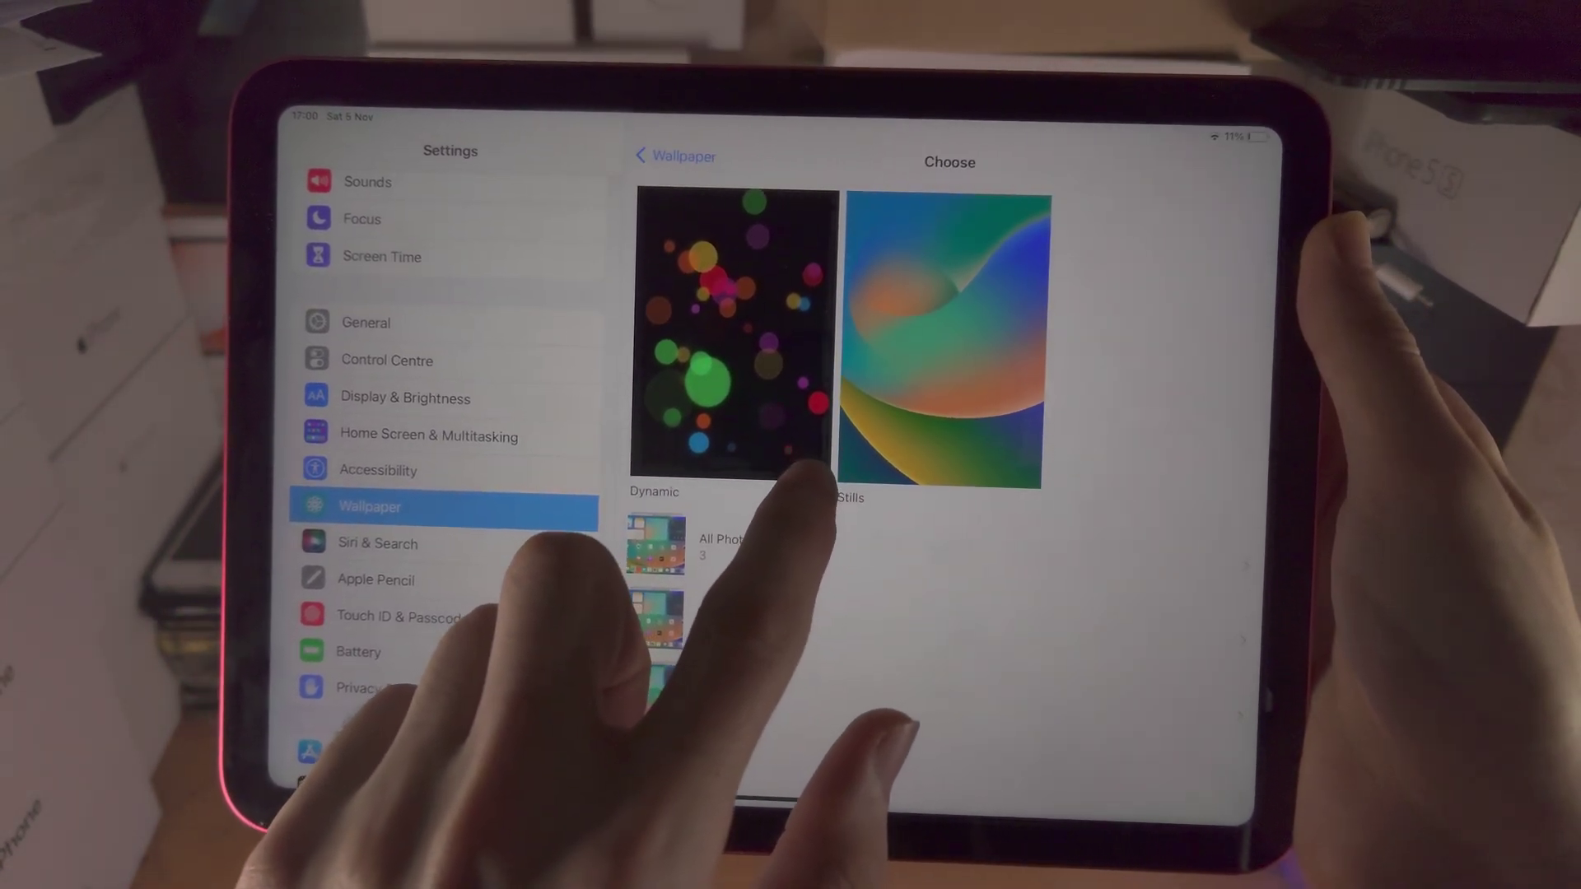
Open the Dynamic collection under Wallpaper > Choose a New Wallpaper
{"action": "left_click", "coordinate": [686, 426]}
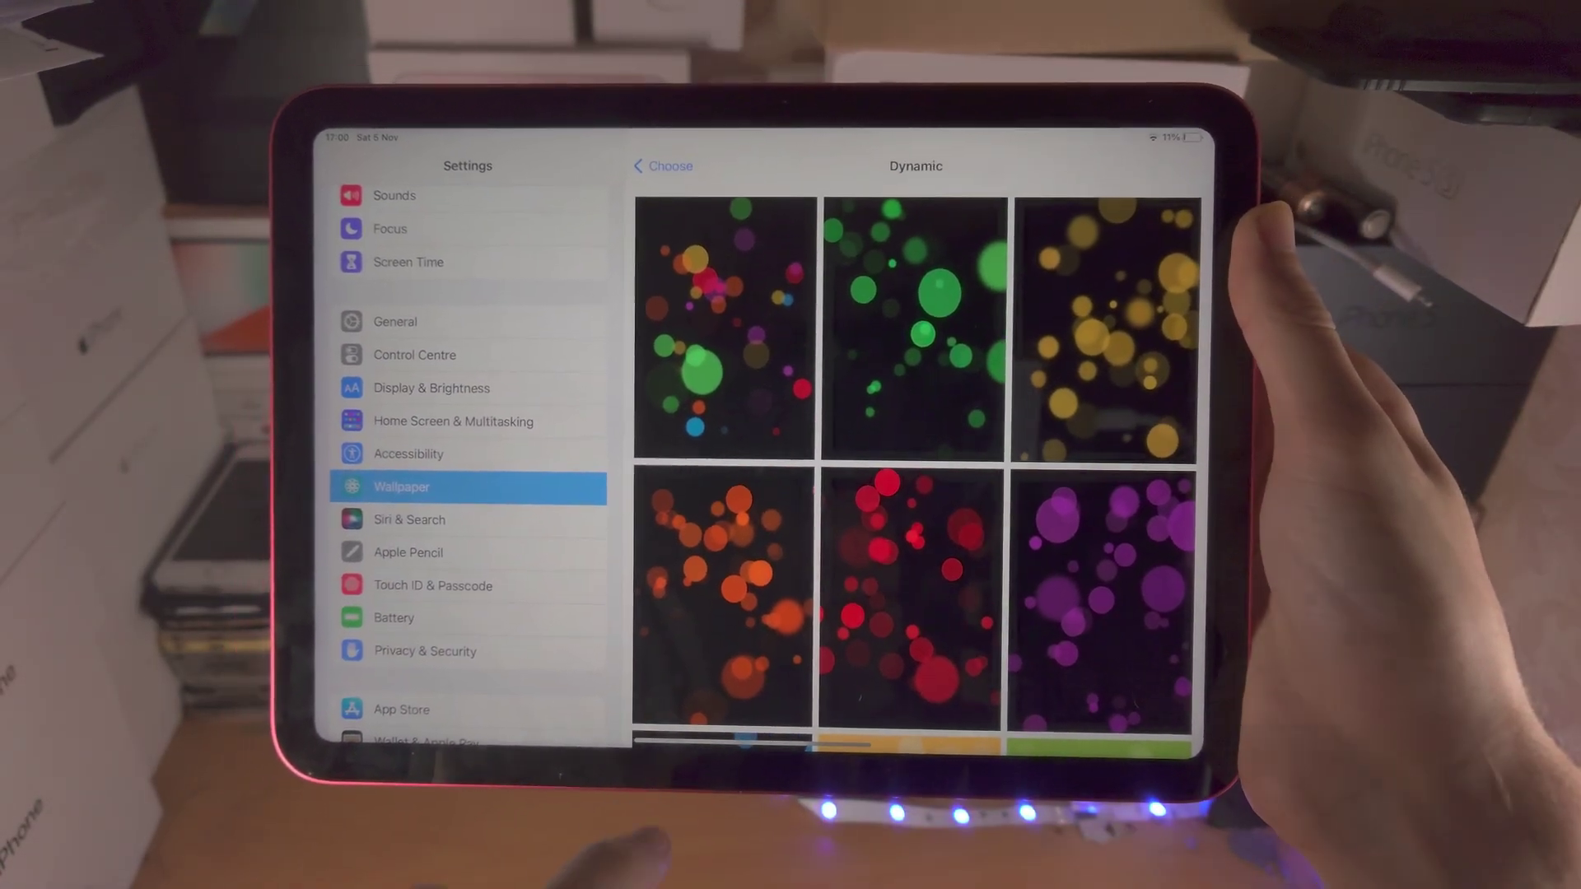
{"action": "scroll", "coordinate": [706, 561], "scroll_direction": "down", "scroll_amount": 3}
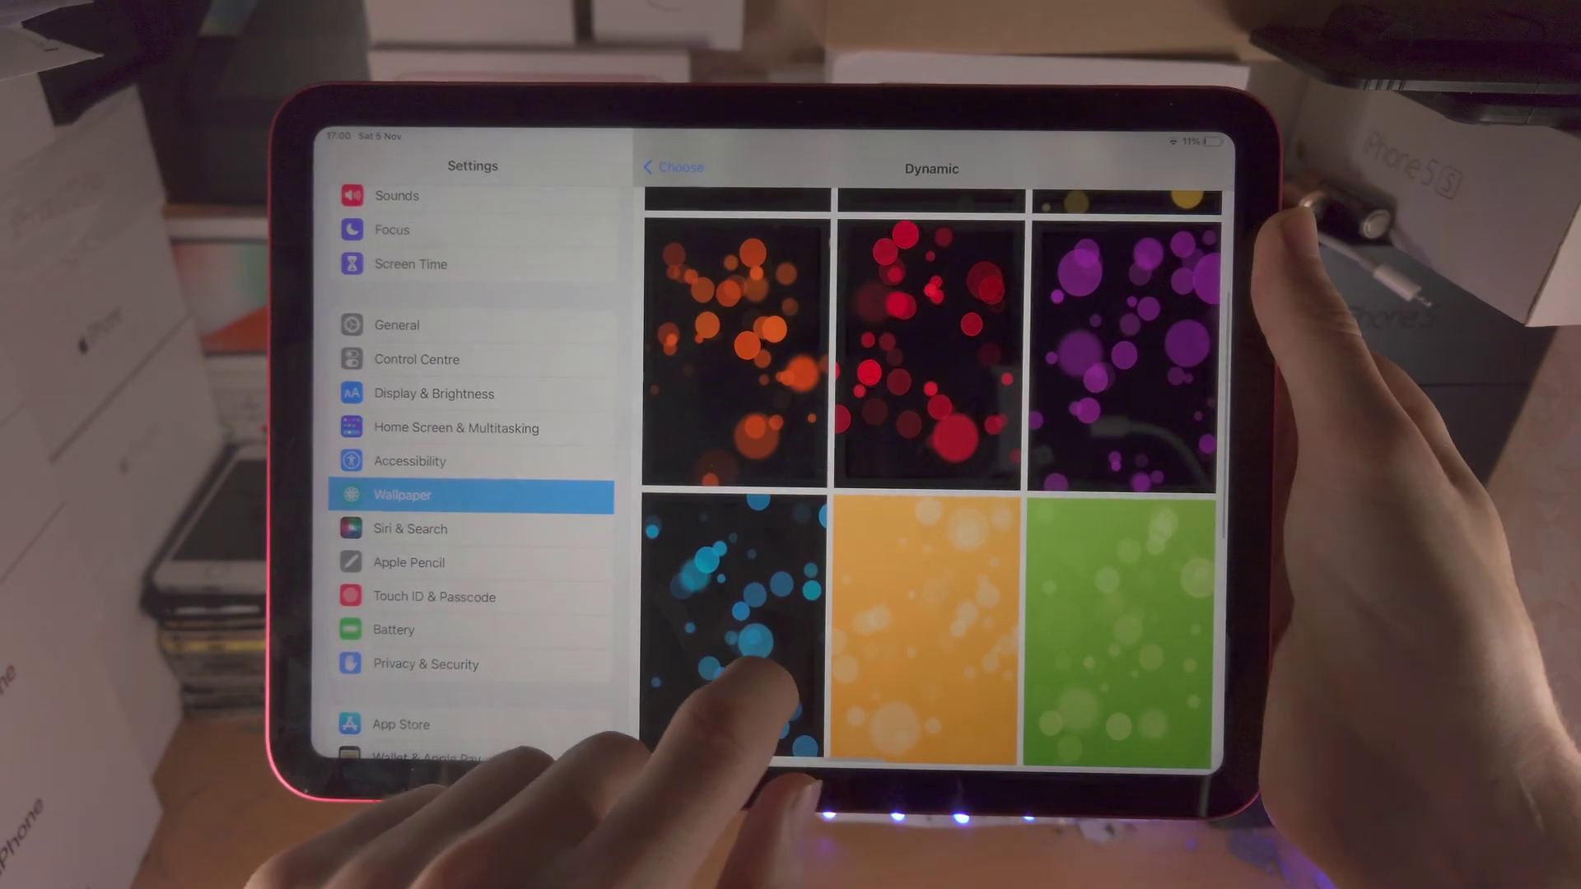
{"action": "scroll", "coordinate": [742, 618], "scroll_direction": "down", "scroll_amount": 3}
Preview the red bokeh dynamic wallpaper full-screen
{"action": "left_click", "coordinate": [674, 482]}
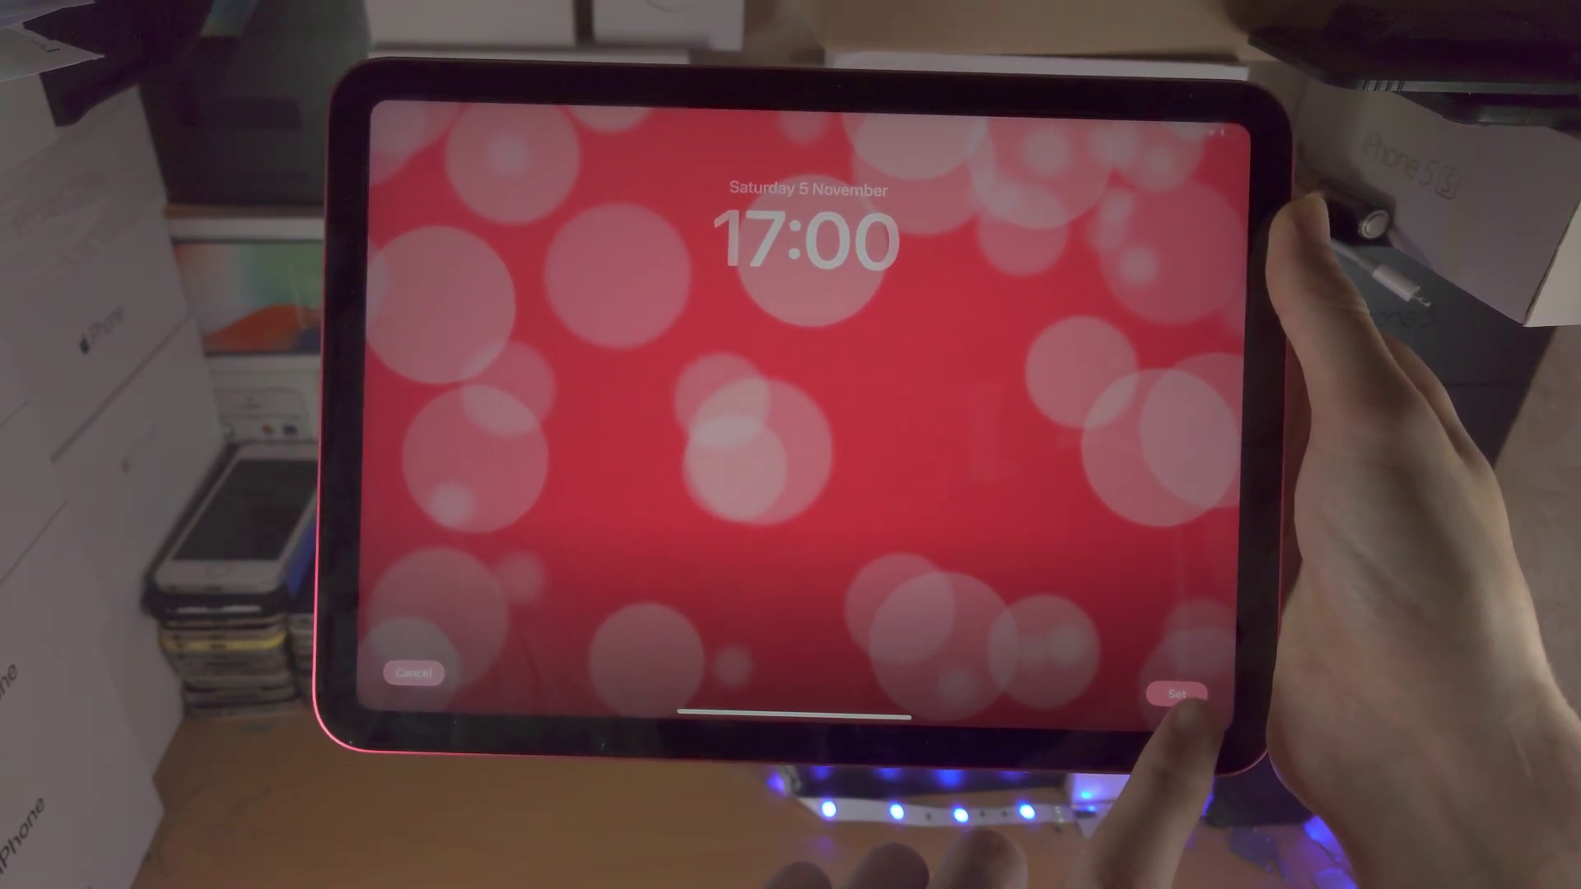
Set the red bokeh wallpaper with Set Both, then swipe up to the home screen
{"action": "left_click", "coordinate": [1174, 696]}
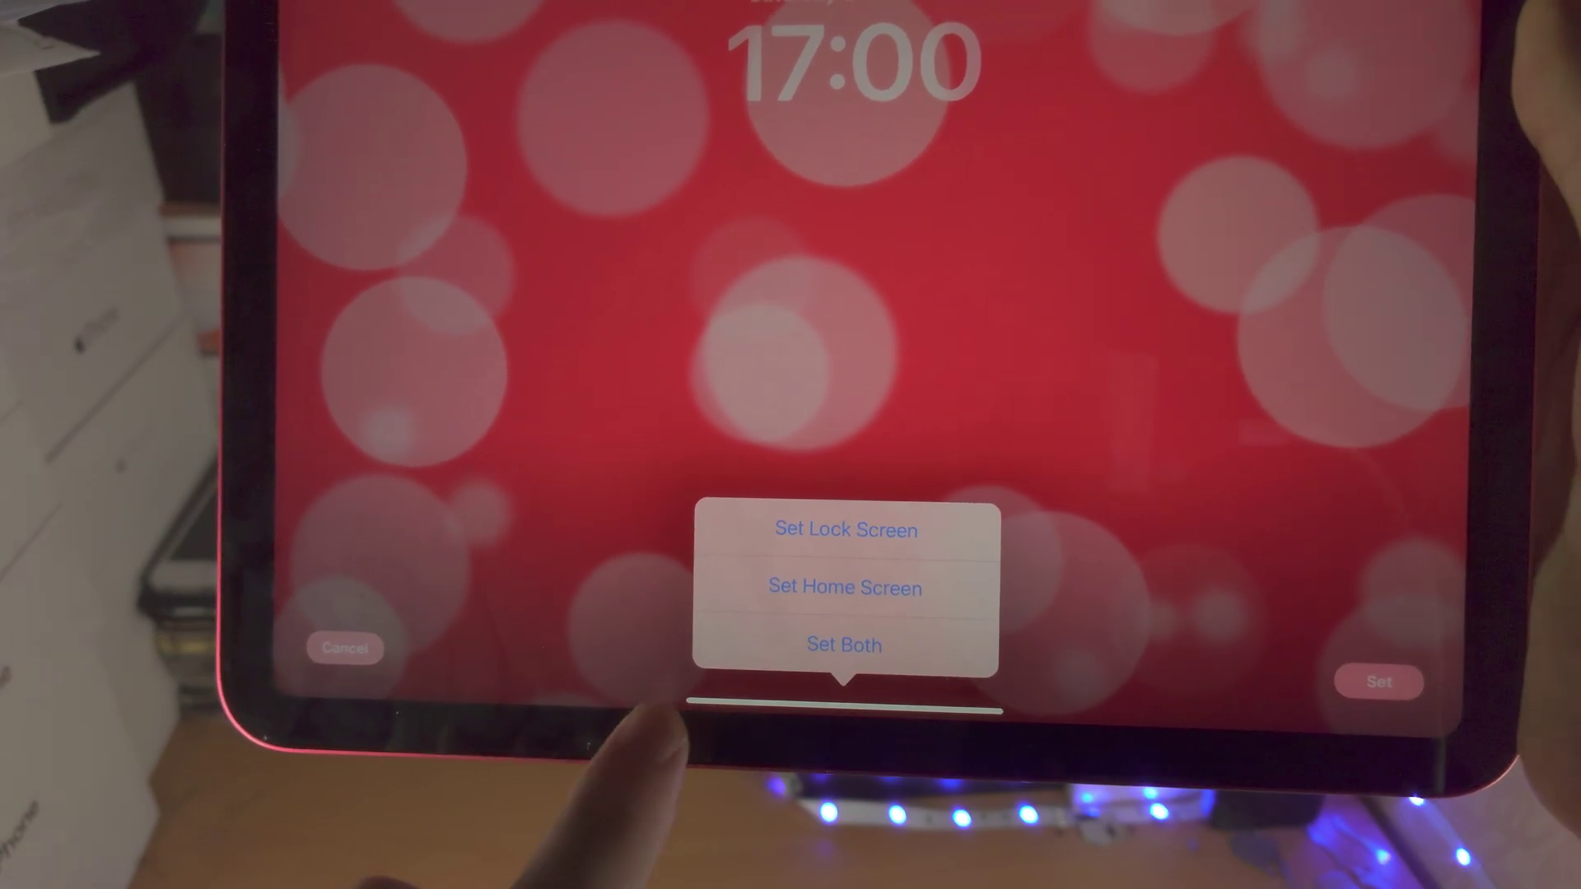
{"action": "left_click", "coordinate": [859, 631]}
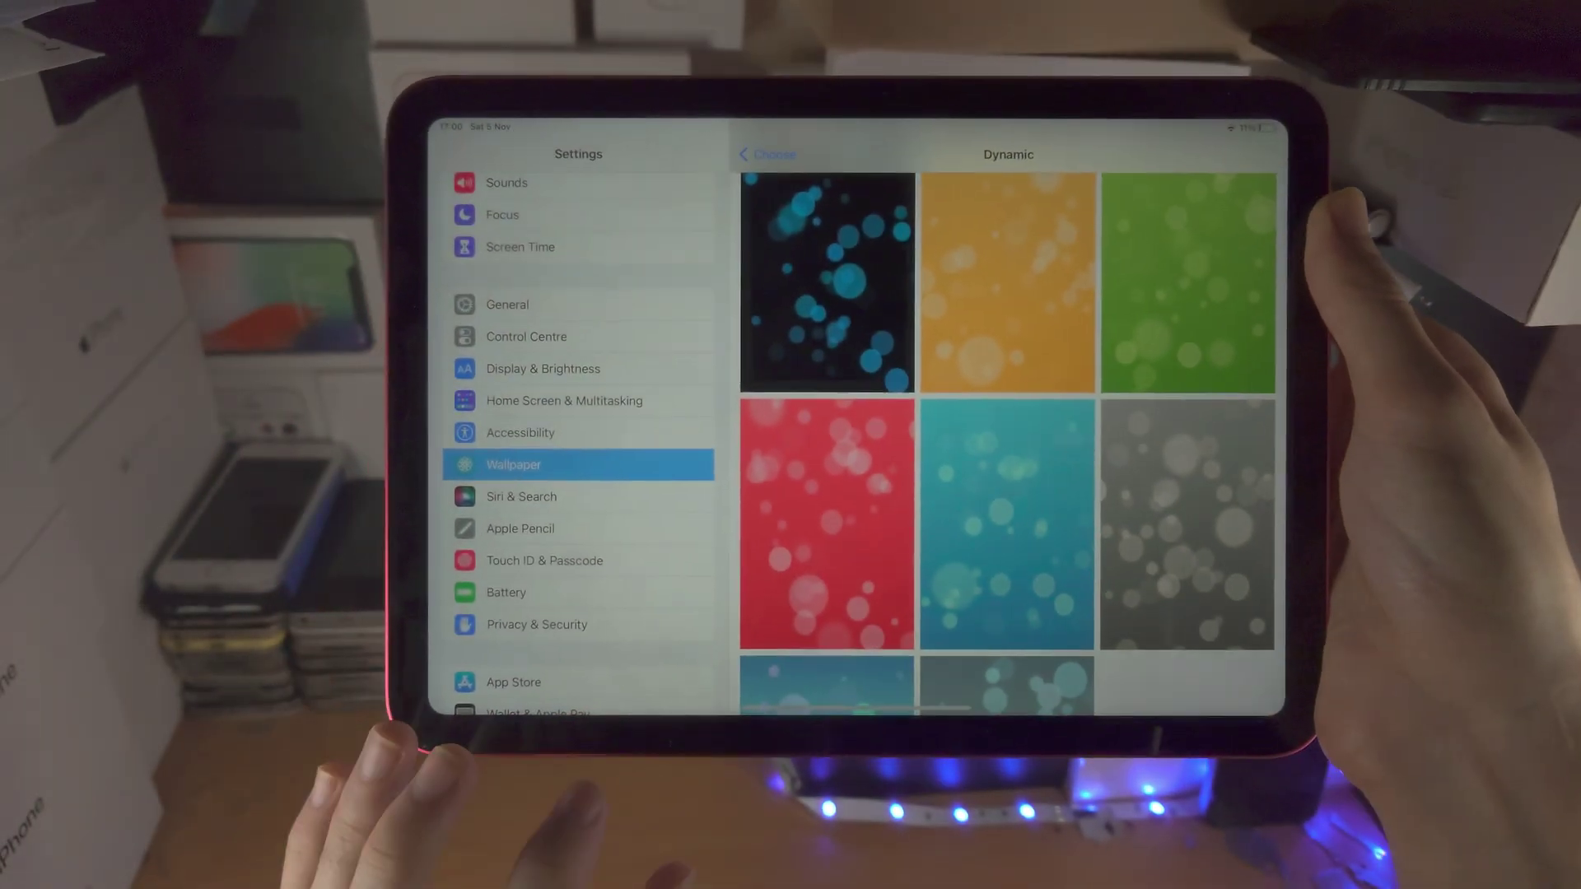
{"action": "left_click_drag", "start_coordinate": [791, 711], "coordinate": [790, 494]}
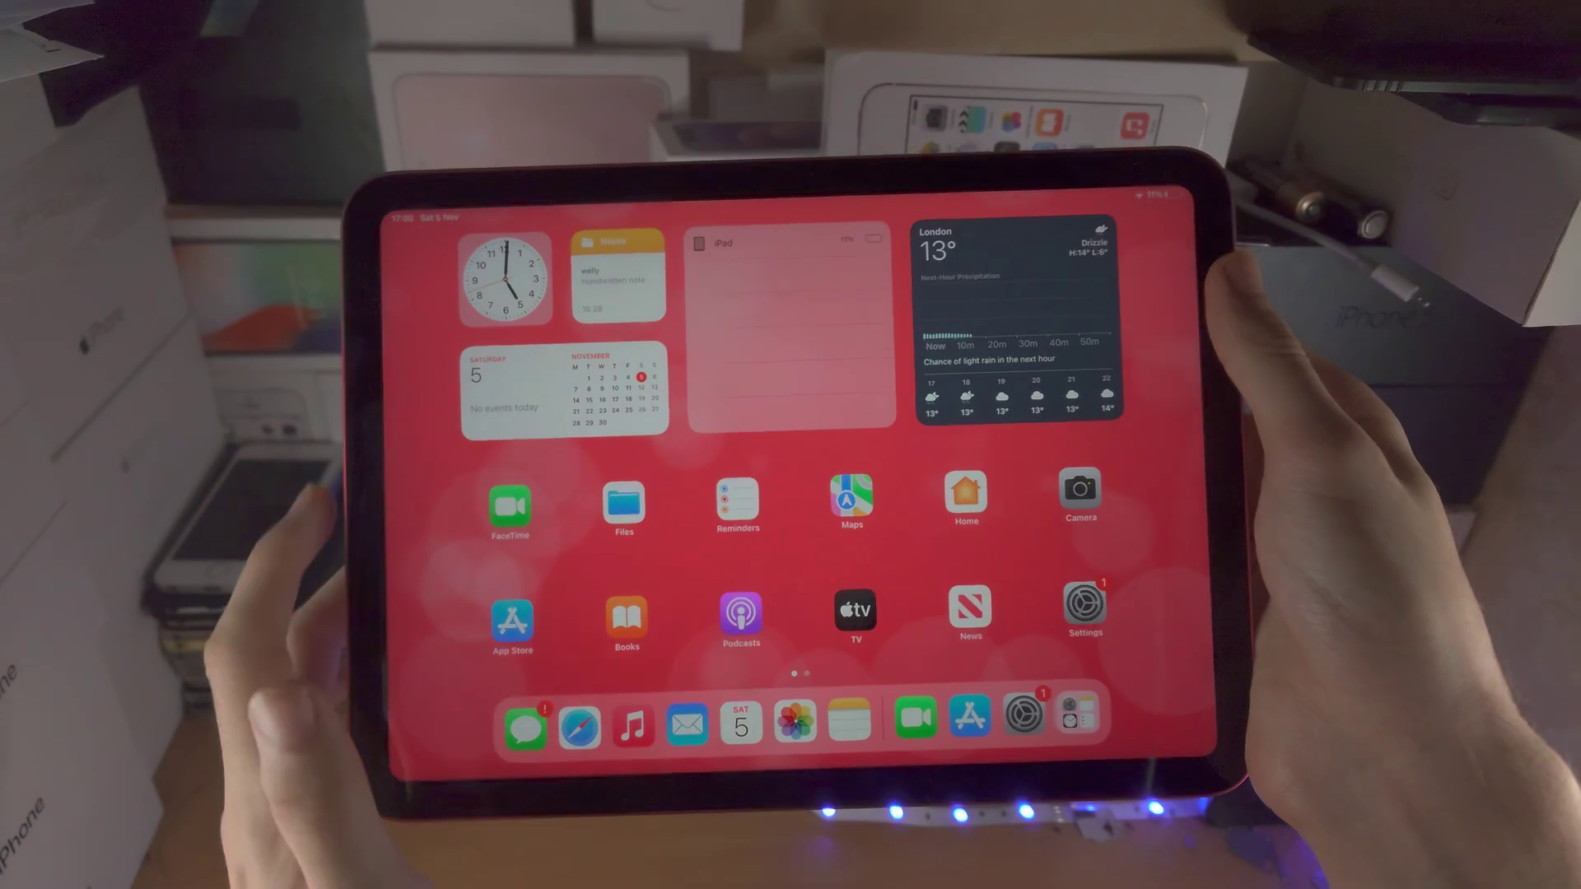
Lock the iPad to check the red bokeh wallpaper on the lock screen
{"action": "key", "text": "XF86PowerOff"}
{"action": "key", "text": "XF86PowerOff"}
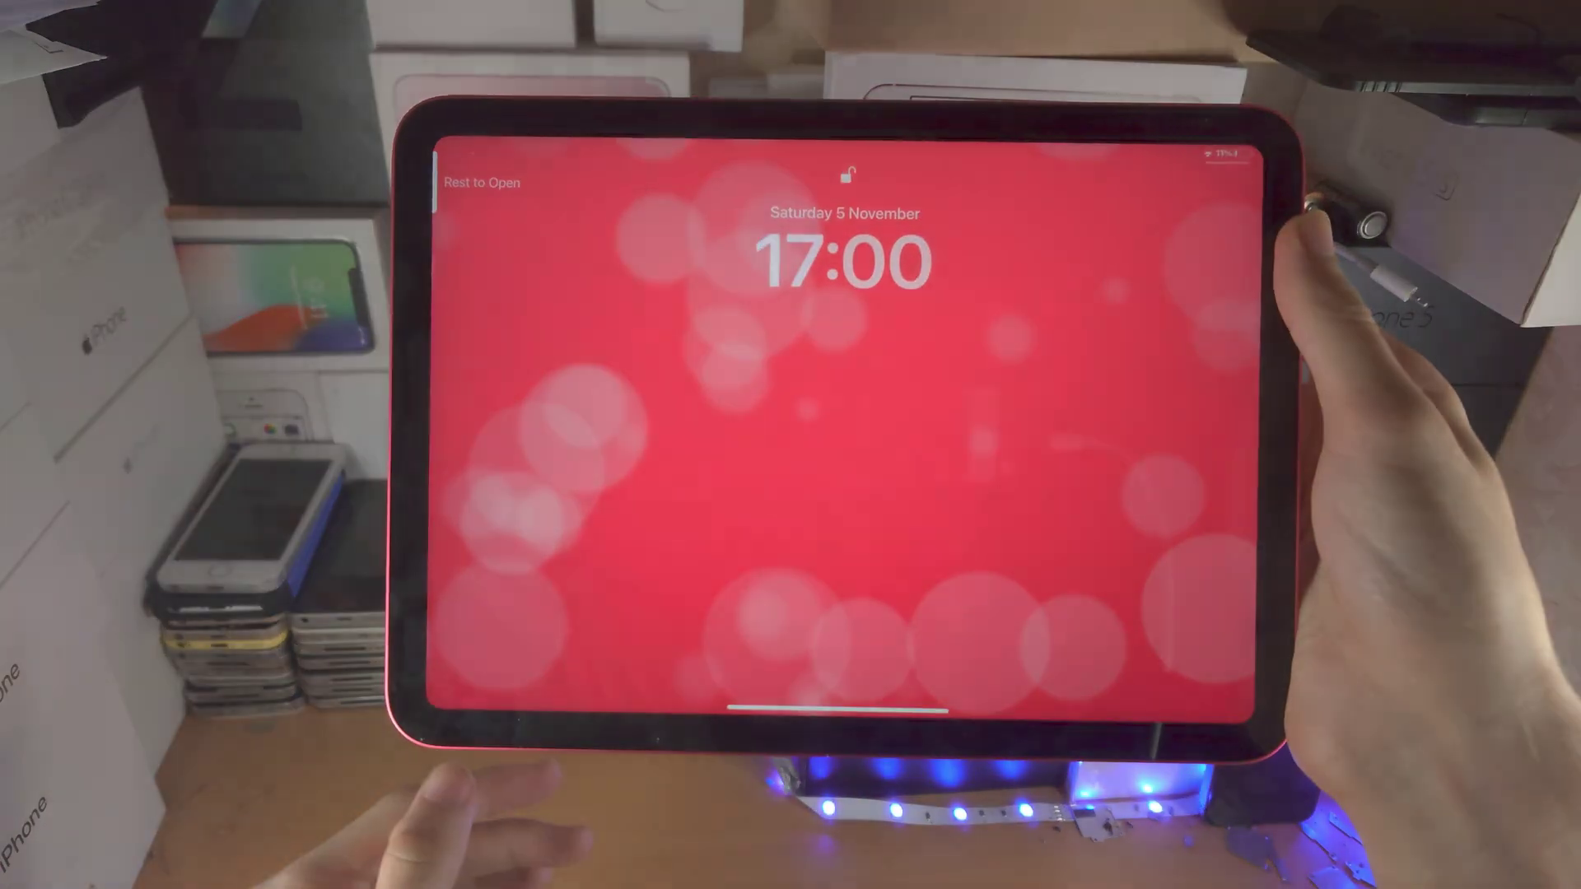